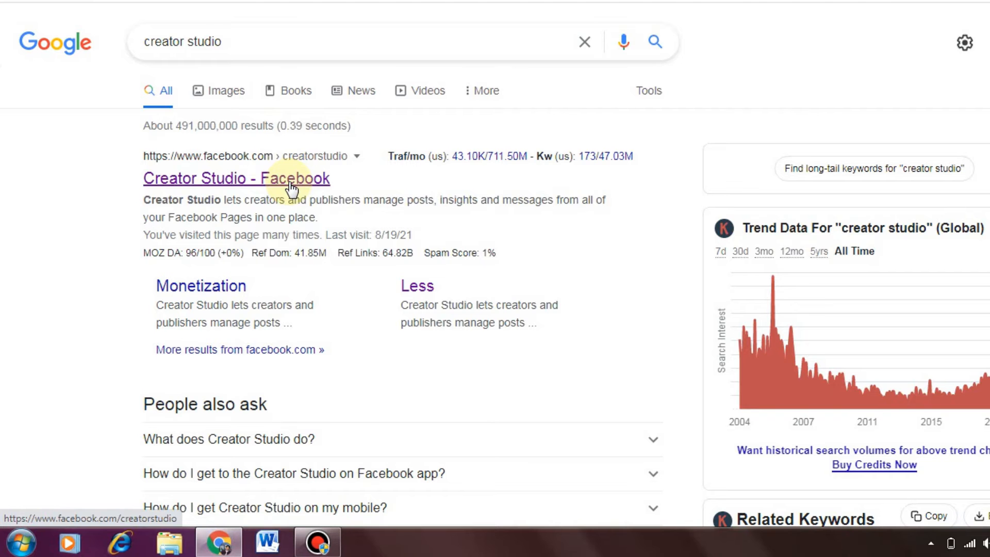
Step: Open Facebook Creator Studio from the search results, view its calendar, and switch to the Instagram section
{"action": "left_click", "coordinate": [290, 181]}
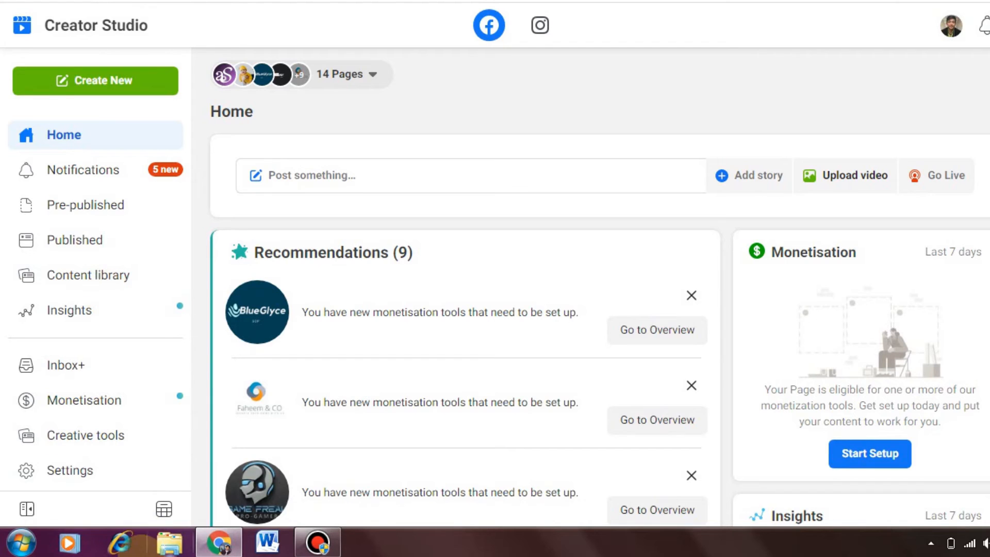
{"action": "left_click", "coordinate": [165, 512]}
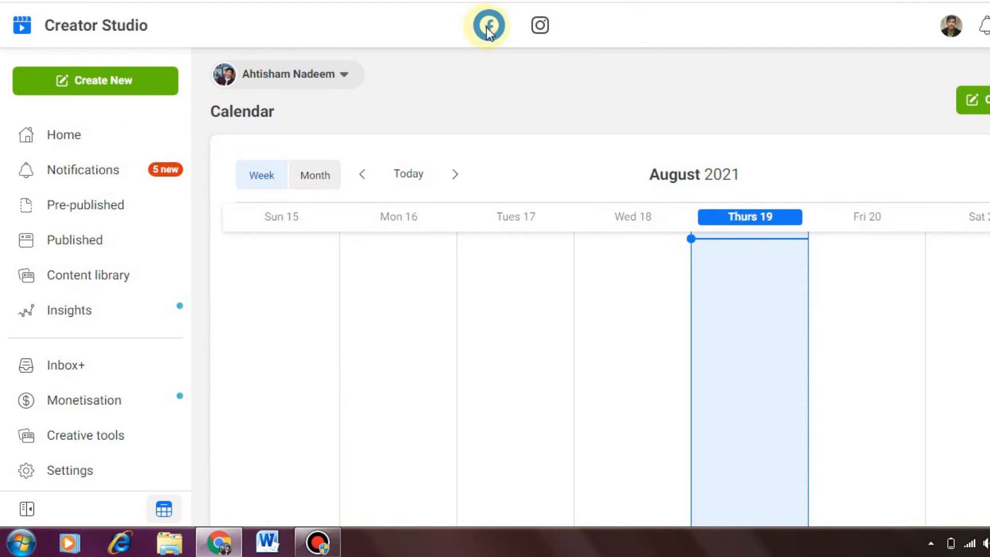
{"action": "left_click", "coordinate": [541, 29]}
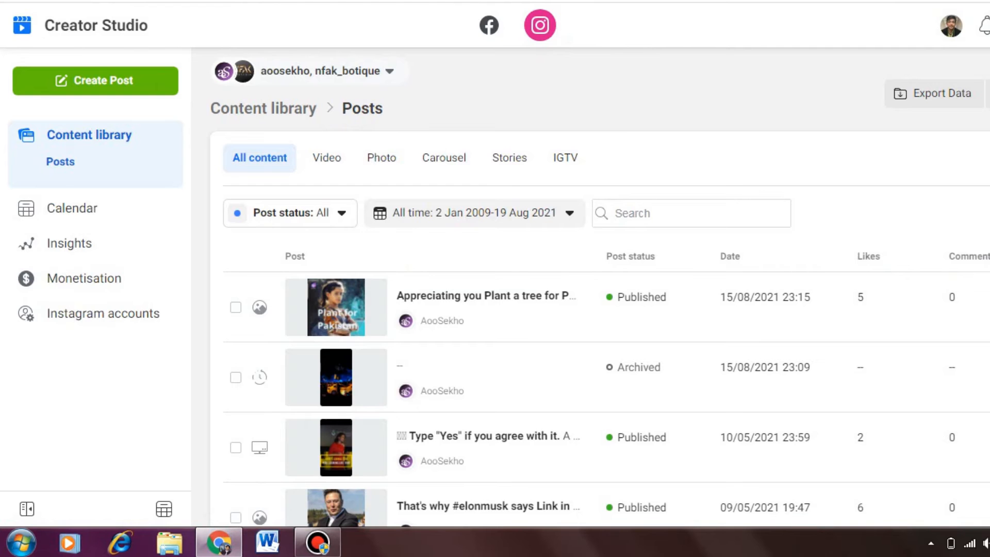
Step: Look through the Instagram posts in the content library and view the details of the "Plant for Pakistan" photo post
{"action": "scroll", "coordinate": [606, 401], "scroll_direction": "down", "scroll_amount": 1}
{"action": "scroll", "coordinate": [606, 401], "scroll_direction": "up", "scroll_amount": 1}
{"action": "scroll", "coordinate": [607, 401], "scroll_direction": "down", "scroll_amount": 1}
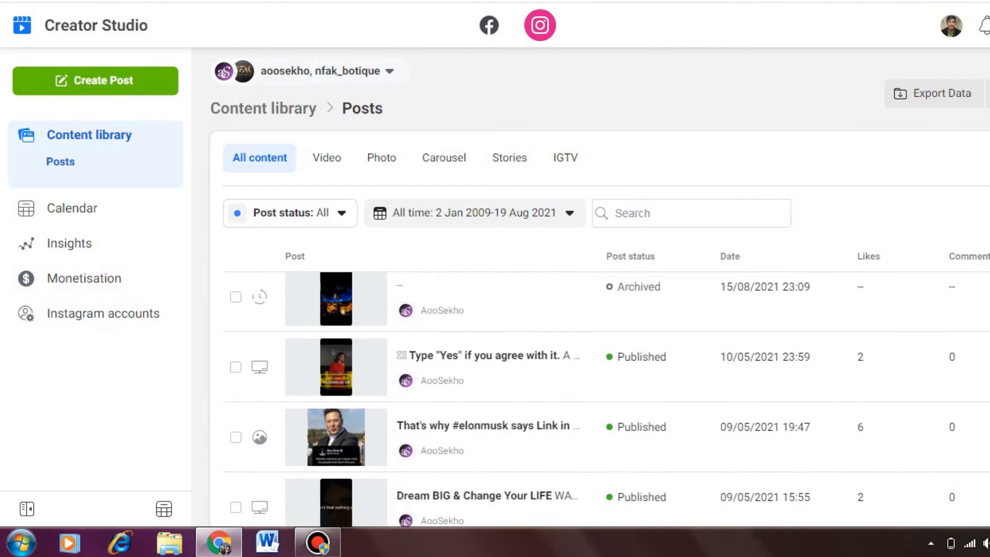
{"action": "scroll", "coordinate": [606, 400], "scroll_direction": "down", "scroll_amount": 4}
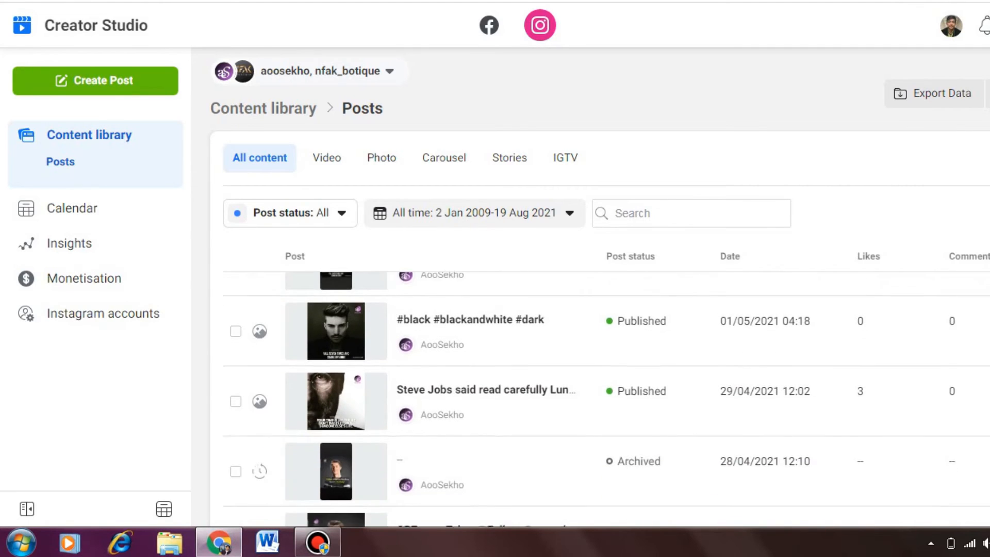
{"action": "scroll", "coordinate": [607, 401], "scroll_direction": "up", "scroll_amount": 6}
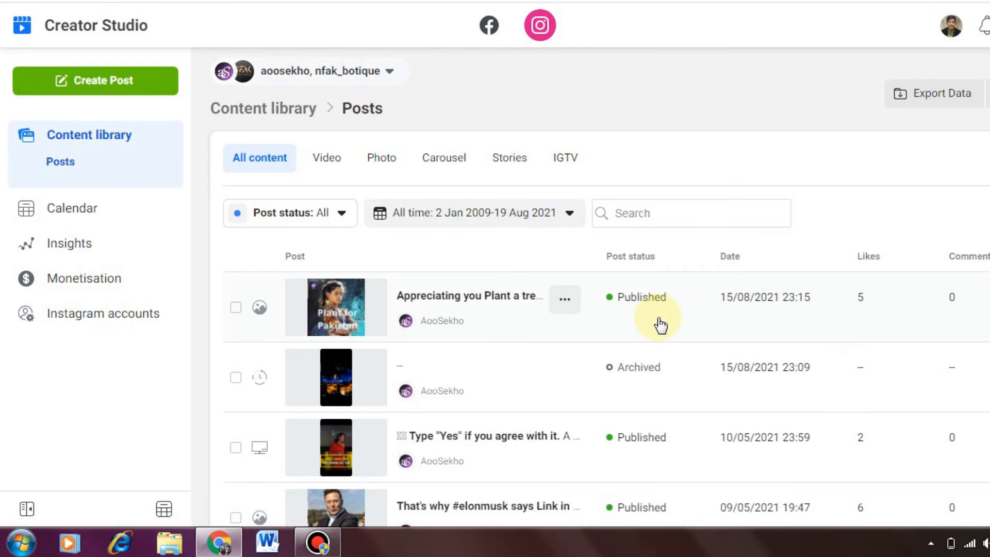
{"action": "left_click", "coordinate": [338, 307]}
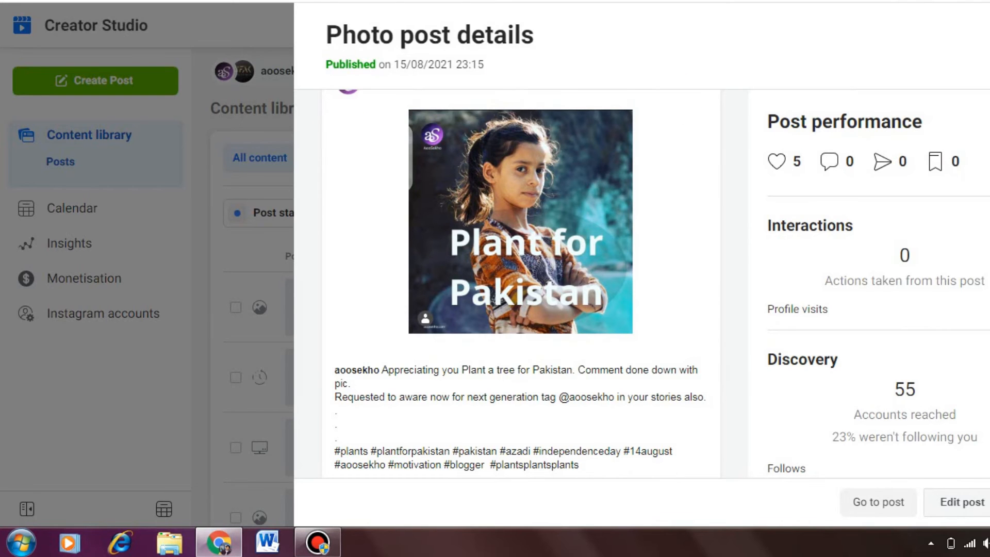
{"action": "key", "text": "Escape"}
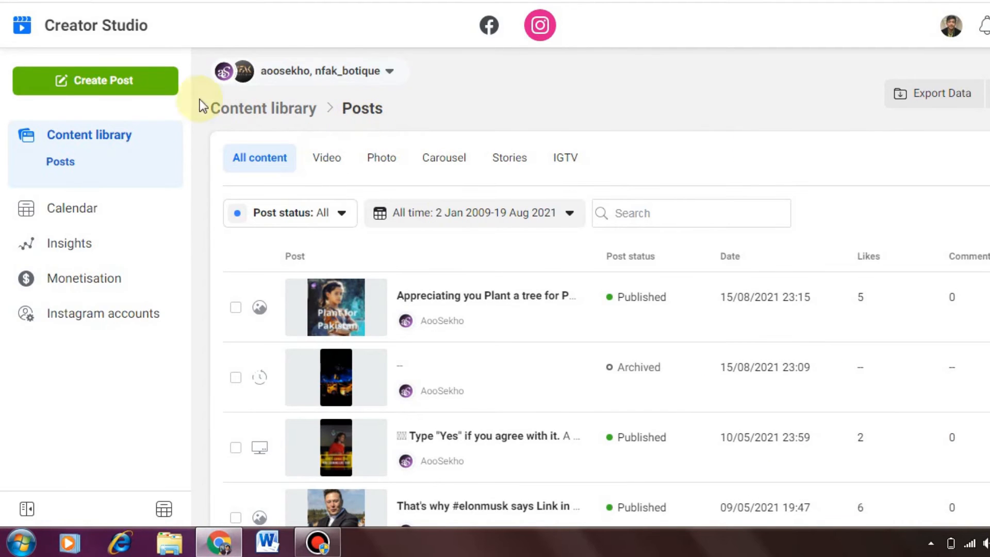
Step: Start a new IGTV post for the aoosekho account and look over its title and description fields
{"action": "left_click", "coordinate": [162, 93]}
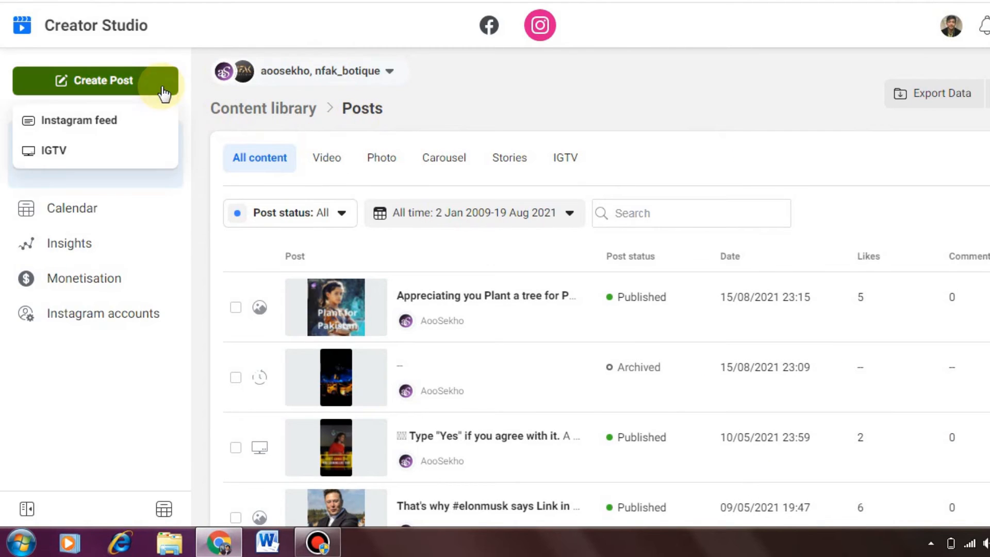
{"action": "left_click", "coordinate": [130, 150]}
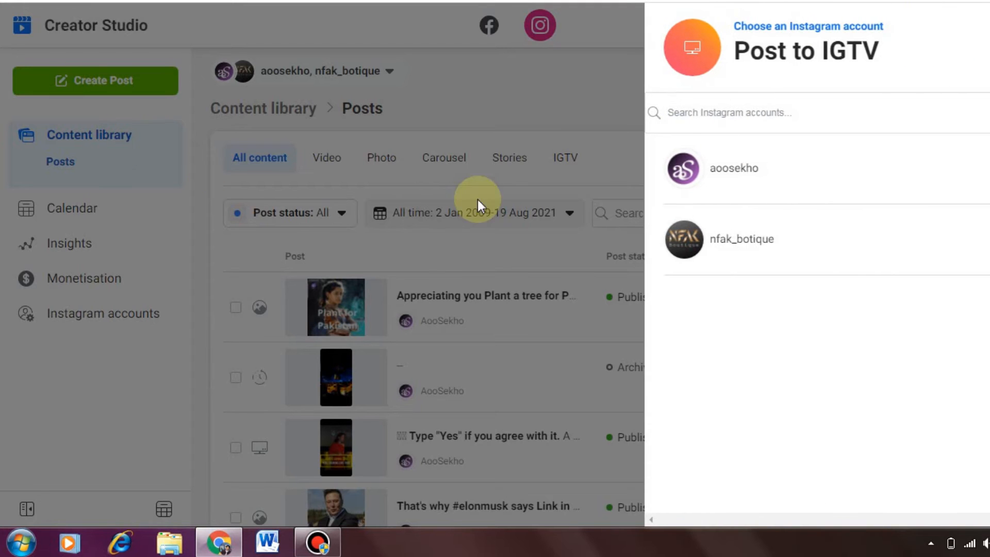
{"action": "left_click", "coordinate": [741, 175]}
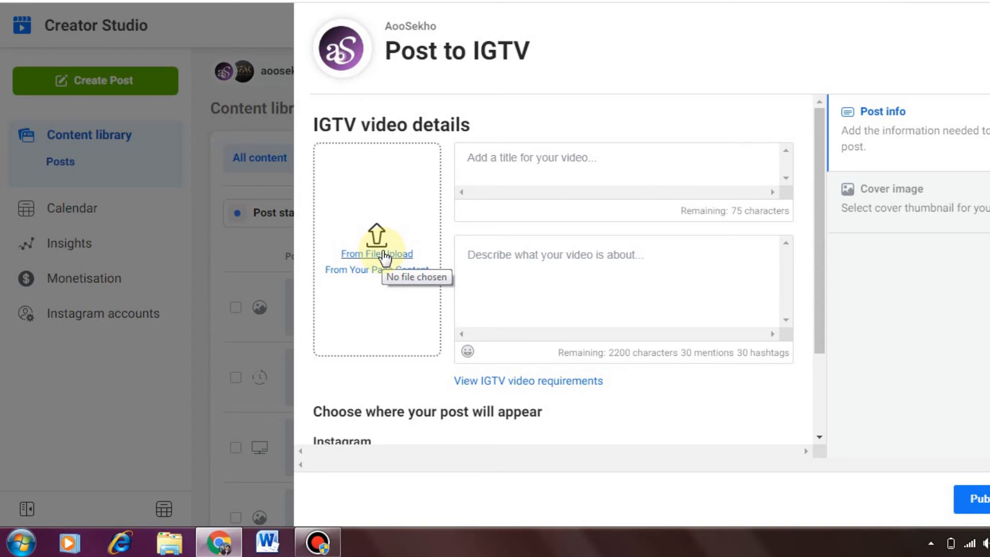
{"action": "left_click", "coordinate": [546, 150]}
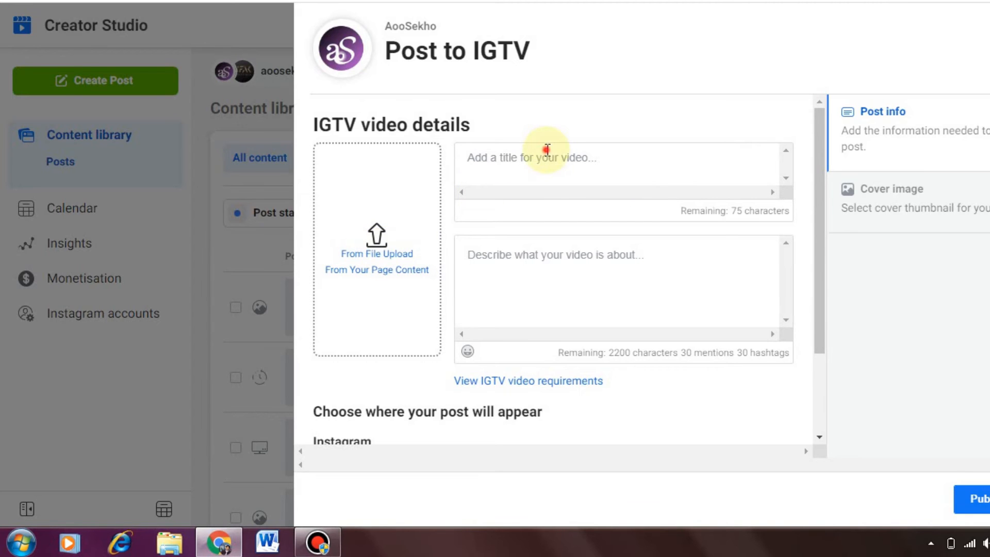
{"action": "left_click", "coordinate": [532, 247]}
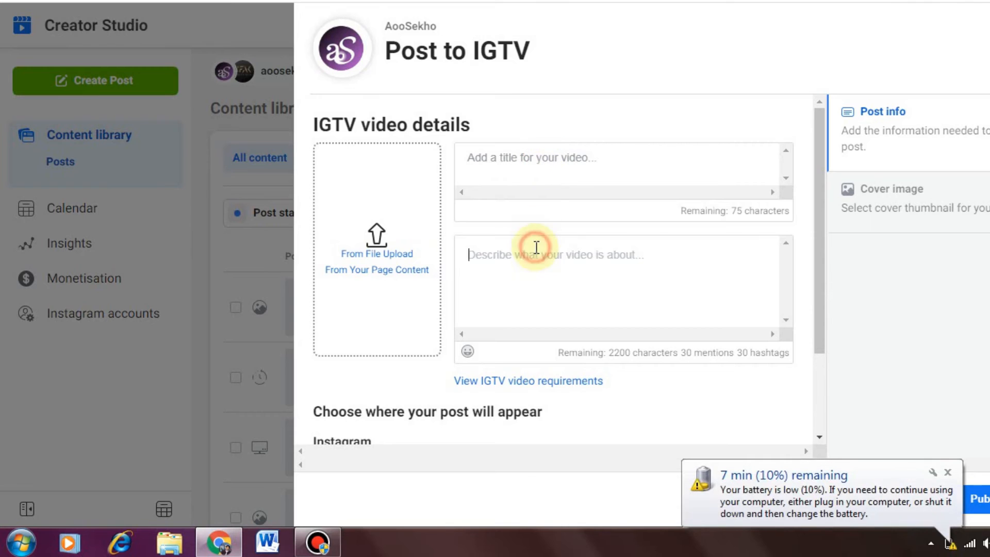
{"action": "left_click", "coordinate": [948, 472]}
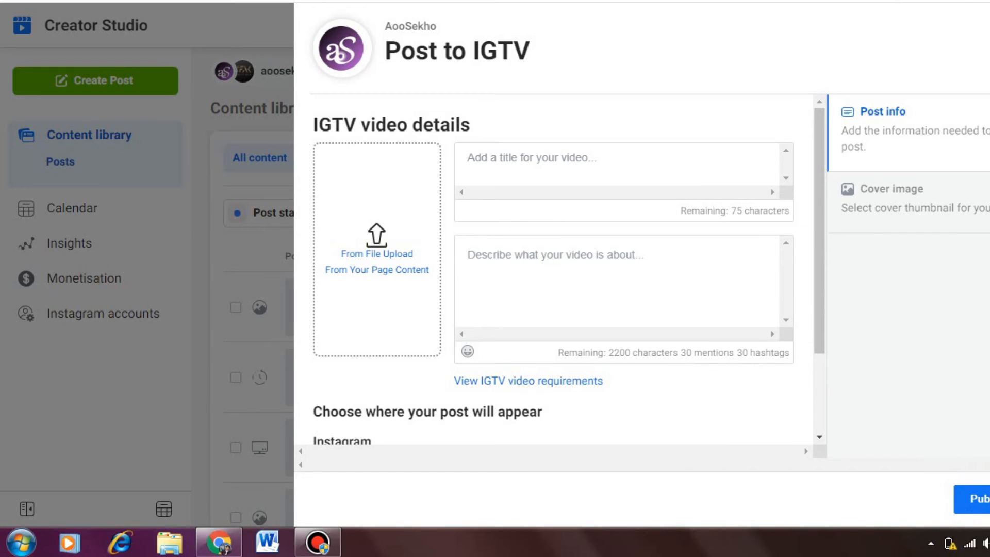
Step: Set the IGTV post to be scheduled for 21/8/2021, and discard the post
{"action": "left_click", "coordinate": [988, 499]}
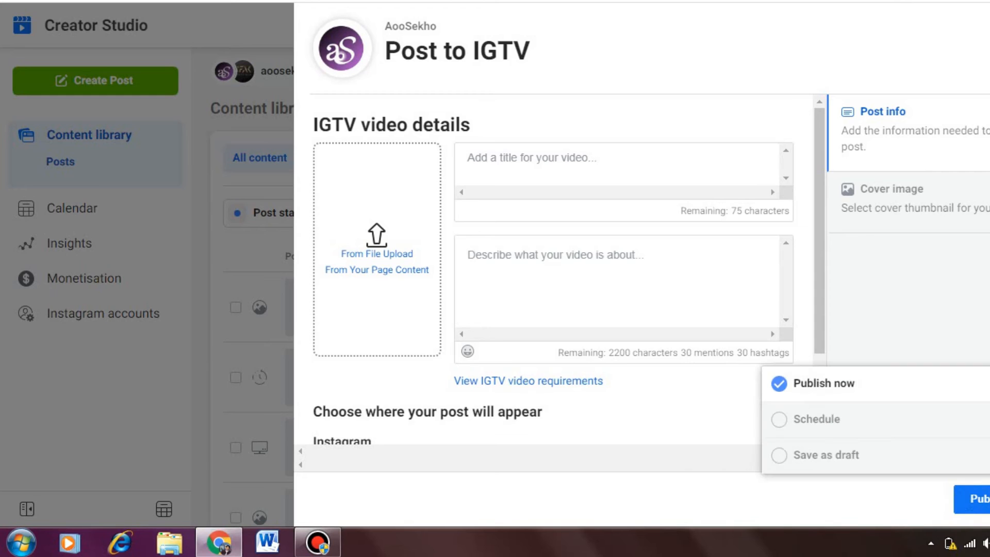
{"action": "left_click", "coordinate": [921, 422]}
{"action": "left_click", "coordinate": [869, 398]}
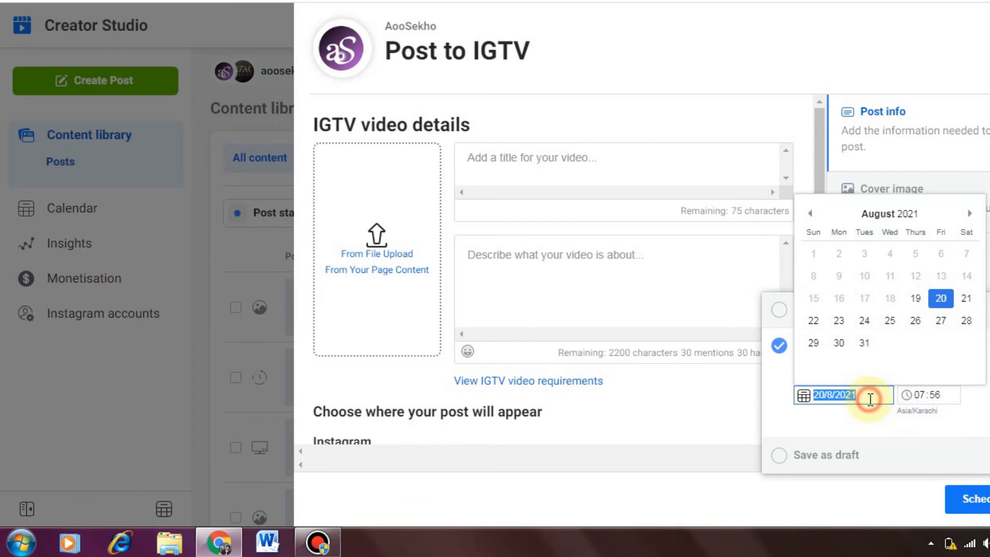
{"action": "left_click", "coordinate": [966, 299]}
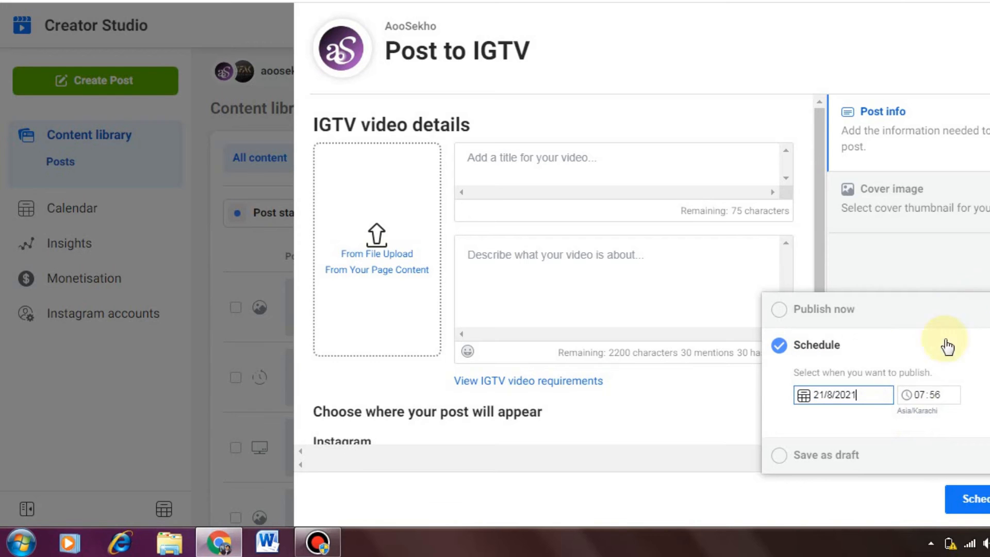
{"action": "left_click", "coordinate": [917, 395]}
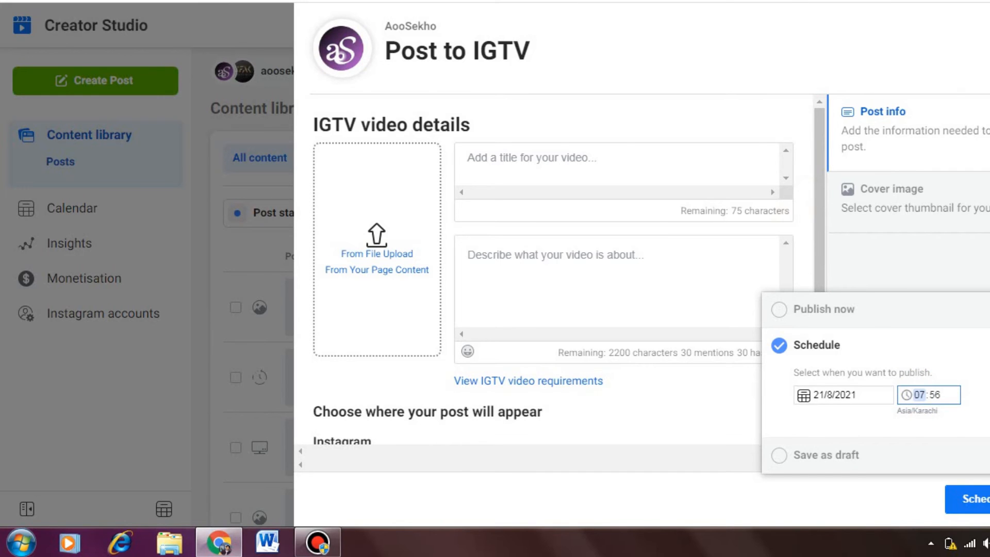
{"action": "left_click", "coordinate": [989, 31]}
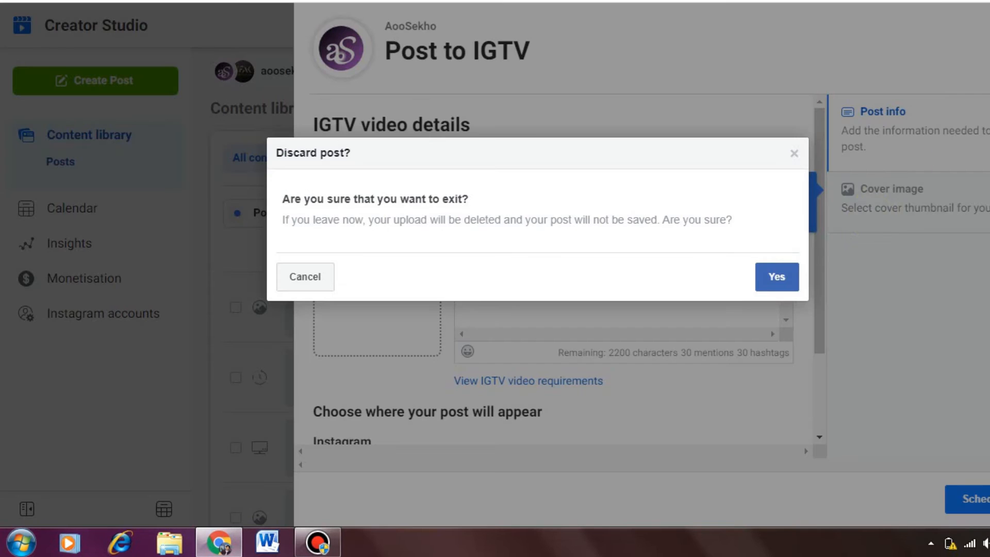
{"action": "left_click", "coordinate": [773, 278]}
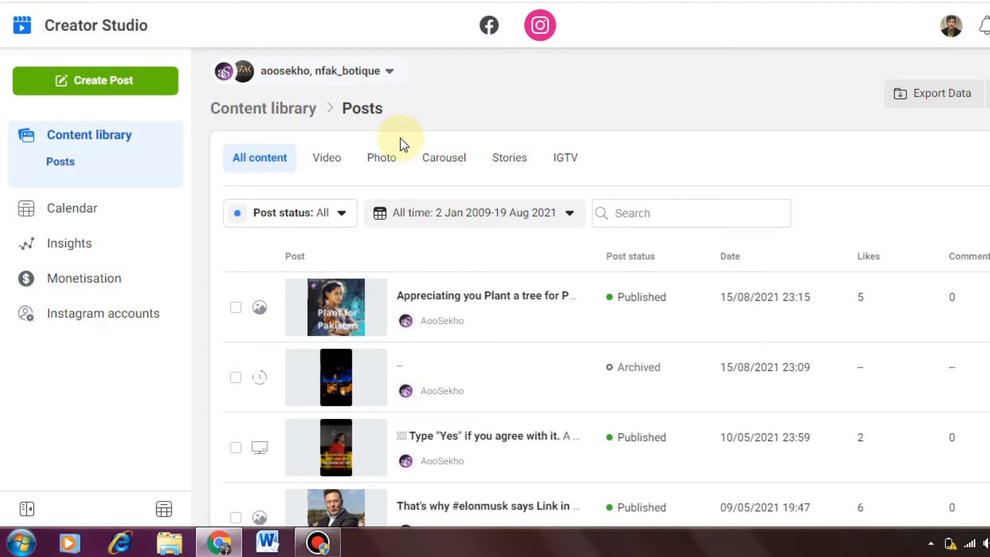
Step: Start a new Instagram feed post for the aoosekho account
{"action": "left_click", "coordinate": [79, 87]}
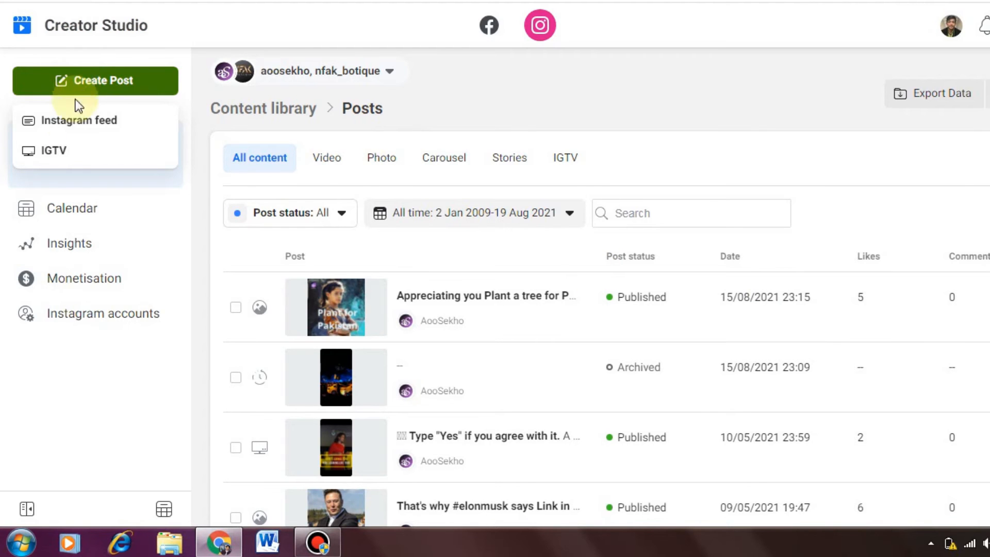
{"action": "left_click", "coordinate": [76, 133]}
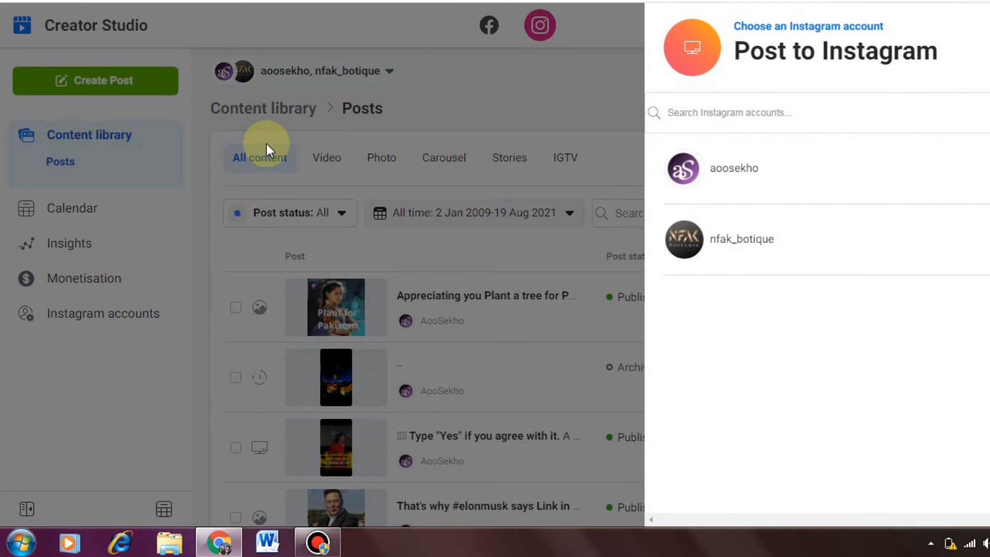
{"action": "left_click", "coordinate": [774, 166]}
{"action": "left_click", "coordinate": [695, 164]}
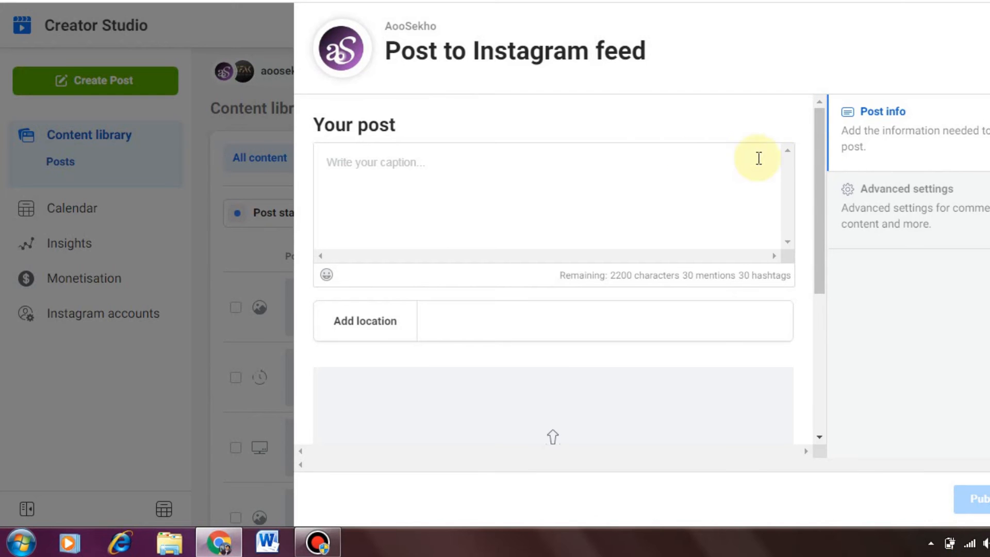
Step: Add the AooSekho quote image to the feed post by file upload
{"action": "left_click", "coordinate": [820, 158]}
{"action": "left_click_drag", "start_coordinate": [819, 158], "coordinate": [813, 262]}
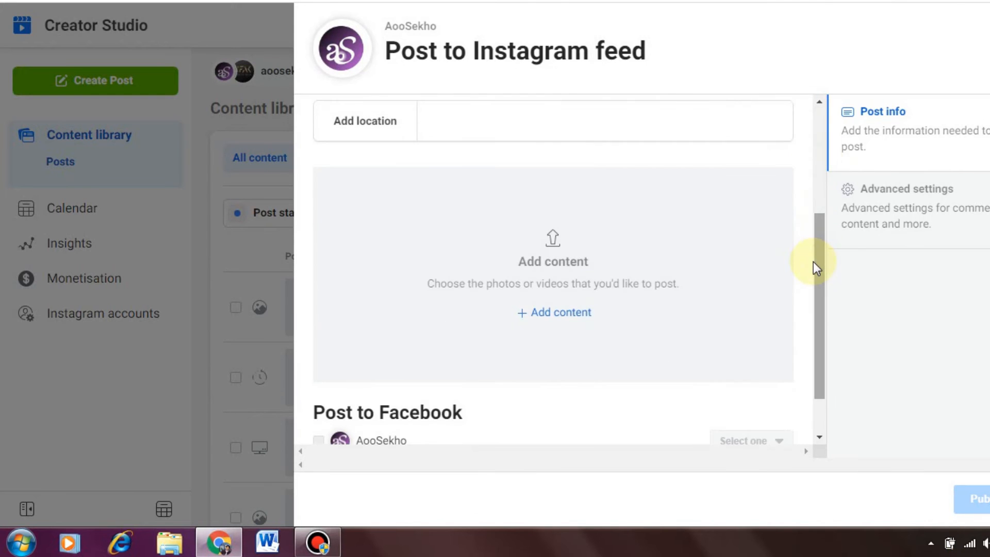
{"action": "left_click", "coordinate": [555, 314]}
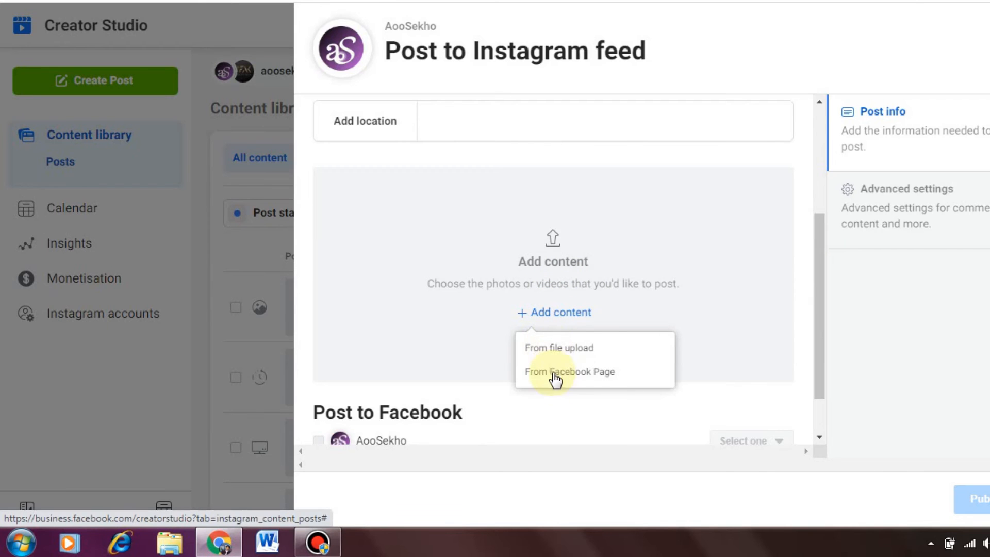
{"action": "left_click", "coordinate": [555, 349]}
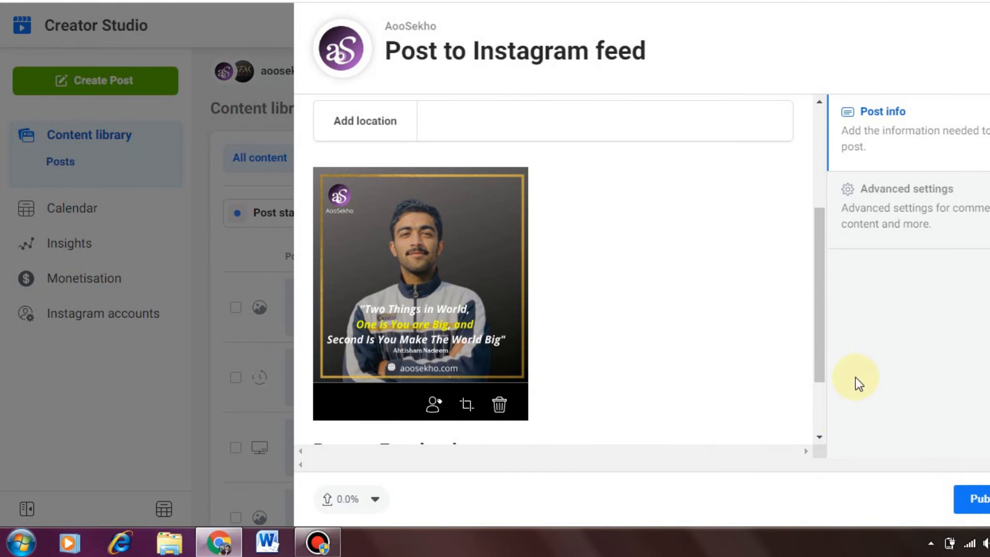
Step: Write the caption "Two Things in the World" for the feed post
{"action": "left_click_drag", "start_coordinate": [820, 369], "coordinate": [834, 253]}
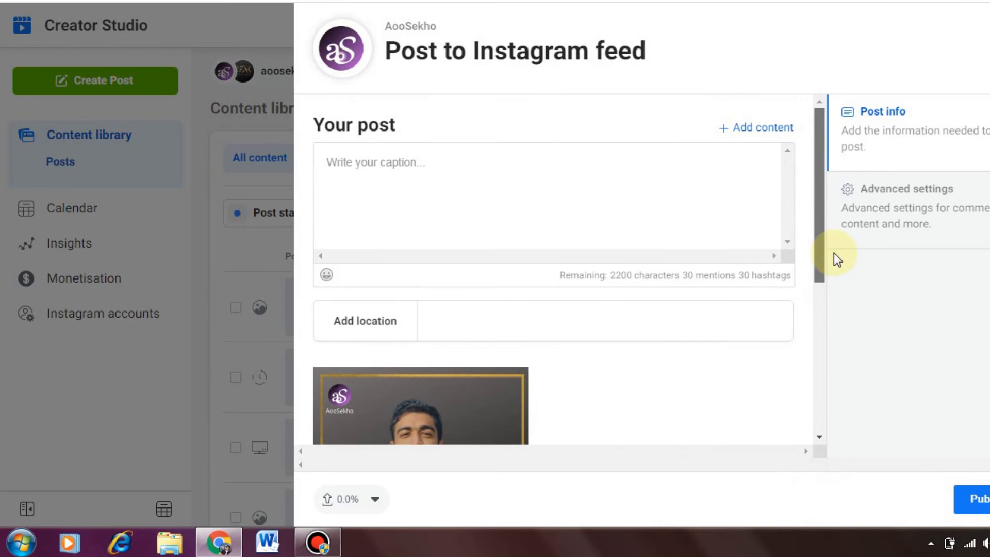
{"action": "left_click", "coordinate": [640, 230]}
{"action": "left_click_drag", "start_coordinate": [816, 148], "coordinate": [818, 22]}
{"action": "left_click", "coordinate": [578, 182]}
{"action": "left_click", "coordinate": [578, 182]}
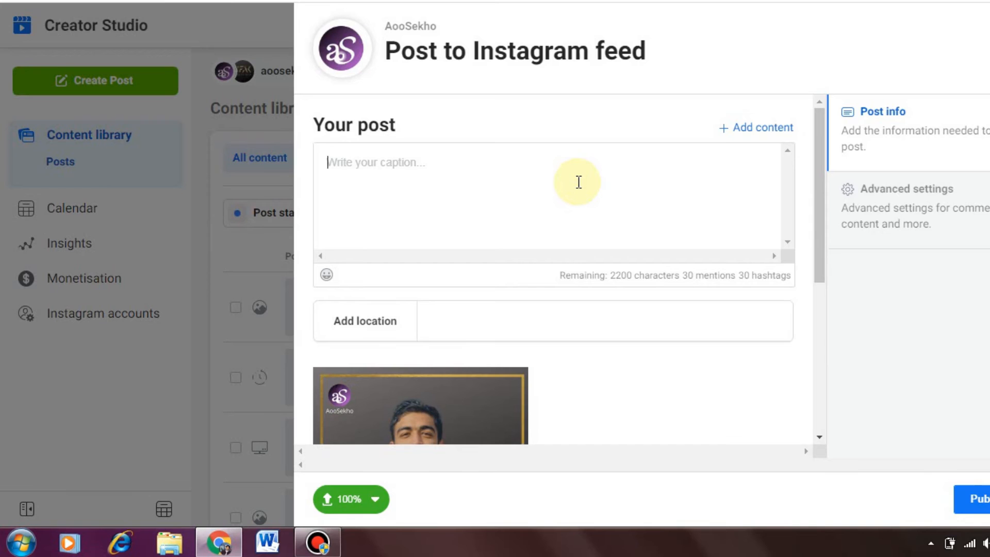
{"action": "type", "text": "T"}
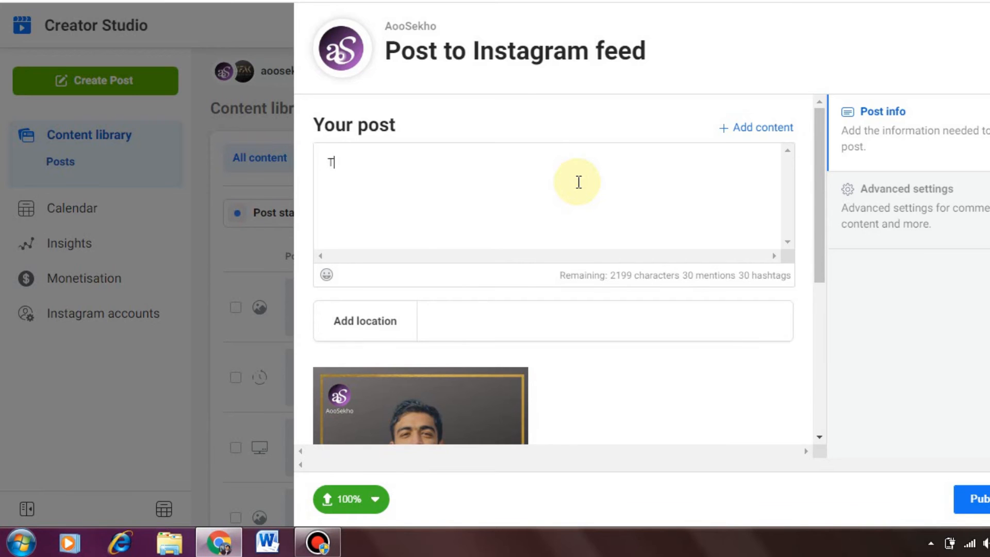
{"action": "type", "text": "wo R"}
{"action": "key", "text": "BackSpace"}
{"action": "type", "text": "t"}
{"action": "key", "text": "BackSpace"}
{"action": "type", "text": "Things in the W"}
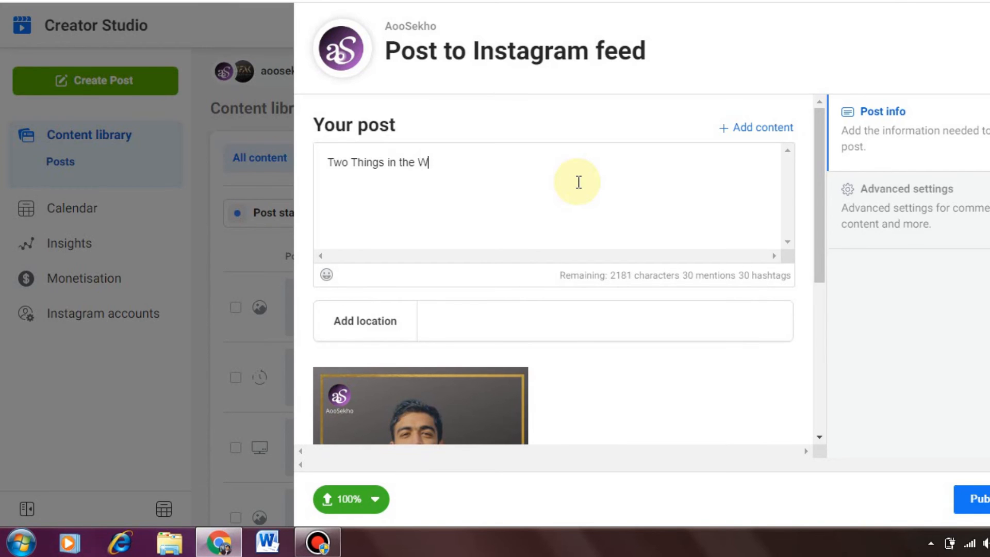
{"action": "type", "text": "orld"}
Step: Set the feed post's location to Karachi, Pakistan
{"action": "left_click", "coordinate": [491, 318]}
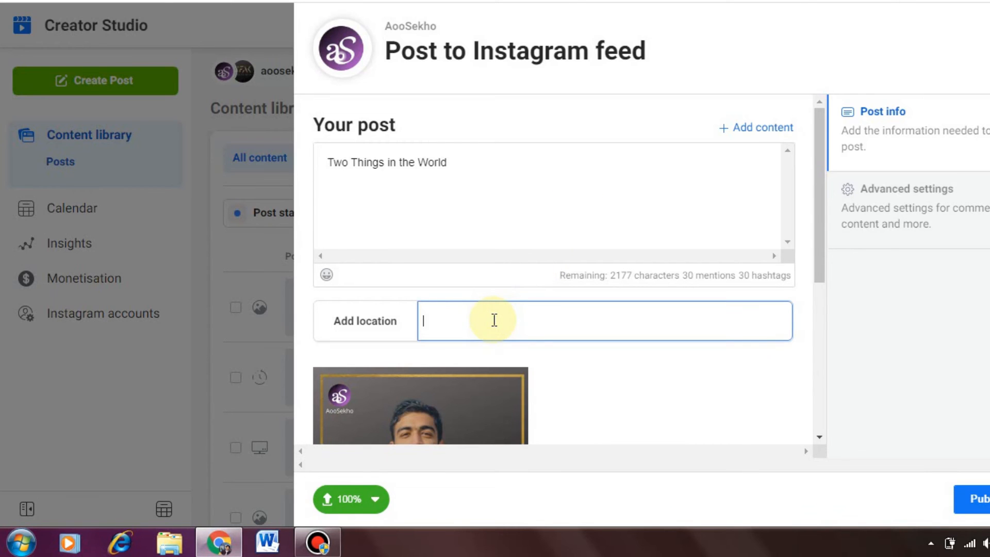
{"action": "type", "text": "karac"}
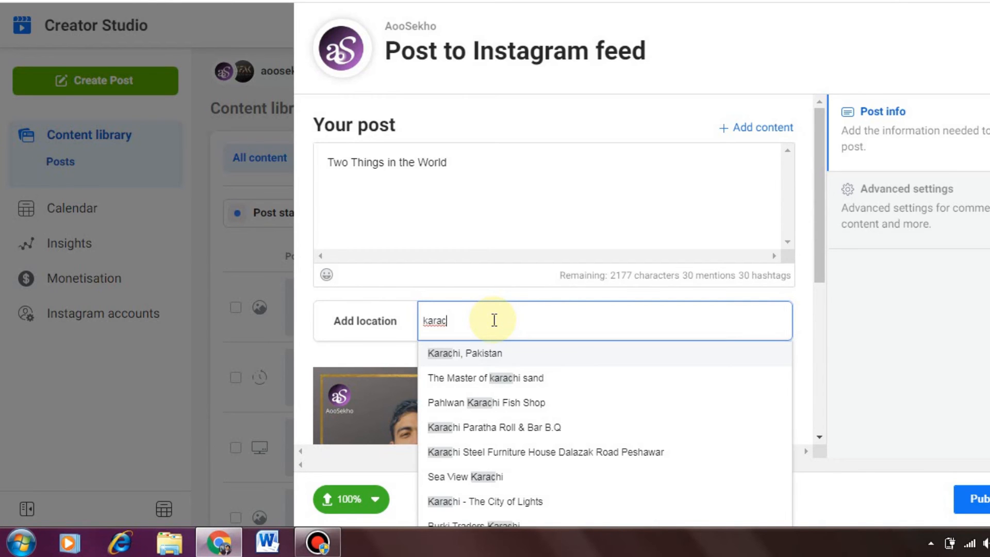
{"action": "left_click", "coordinate": [482, 353]}
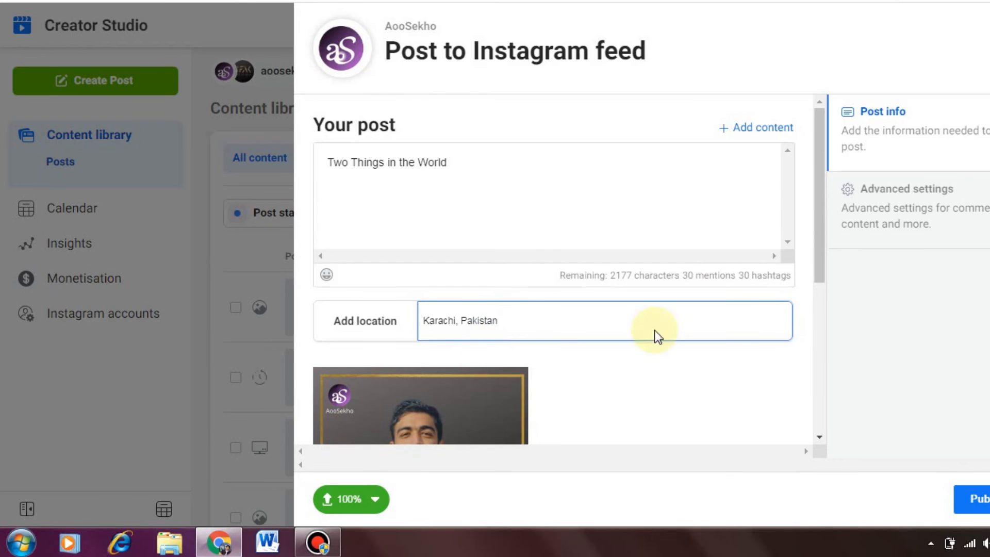
{"action": "left_click_drag", "start_coordinate": [819, 268], "coordinate": [805, 443]}
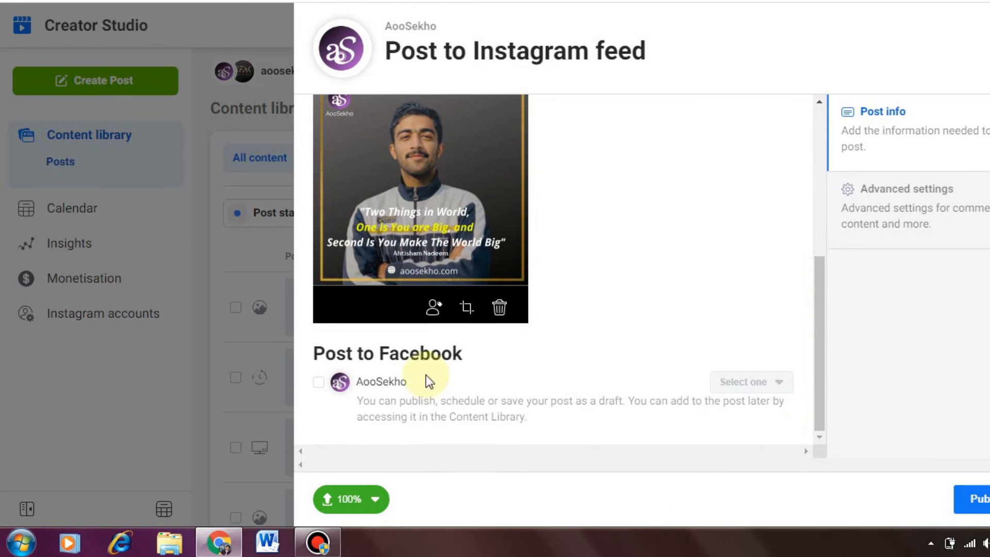
{"action": "left_click_drag", "start_coordinate": [812, 359], "coordinate": [813, 160]}
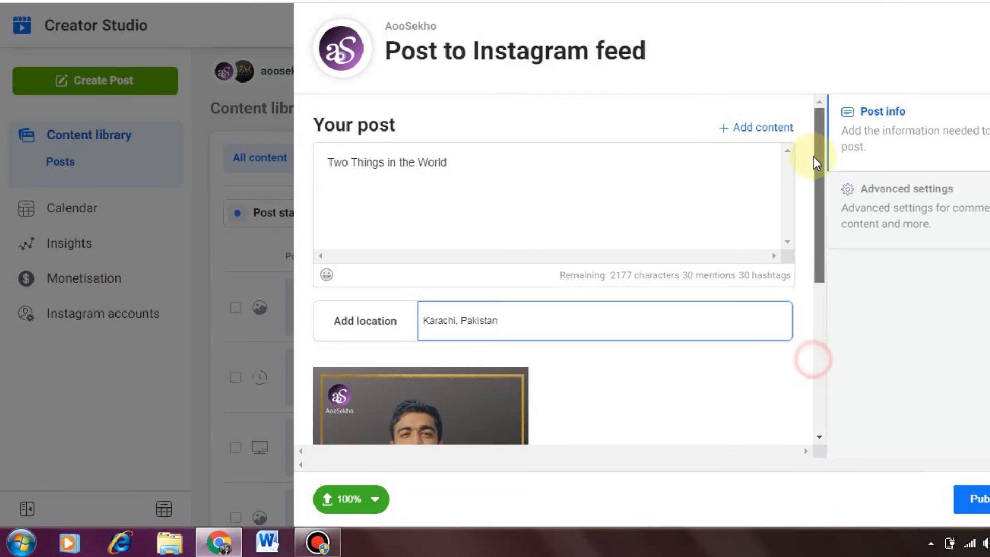
Step: Add a second caption line reading "Follow" and the creator's Instagram handle as a mention
{"action": "left_click", "coordinate": [673, 167]}
{"action": "key", "text": "Return"}
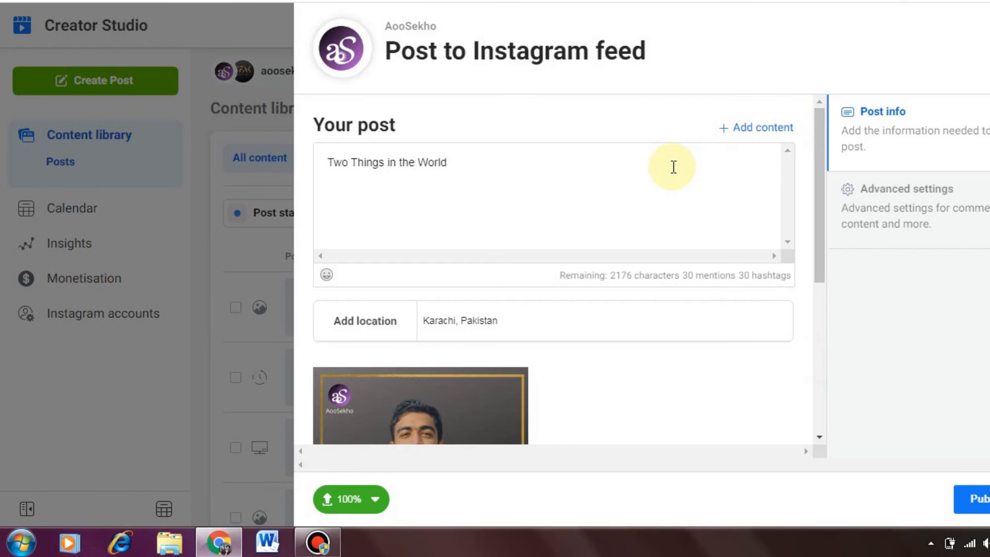
{"action": "type", "text": "Follow @ahti"}
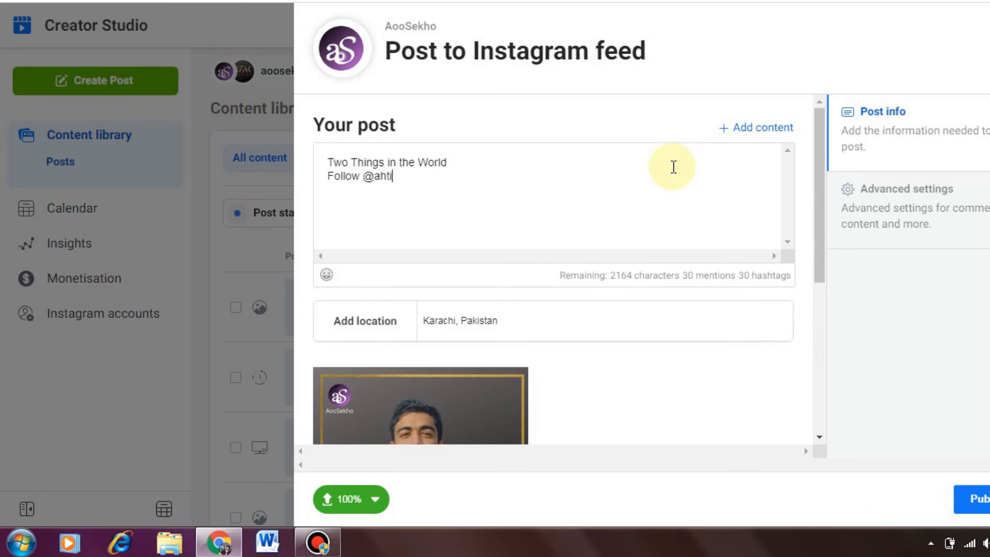
{"action": "type", "text": "sham.nus"}
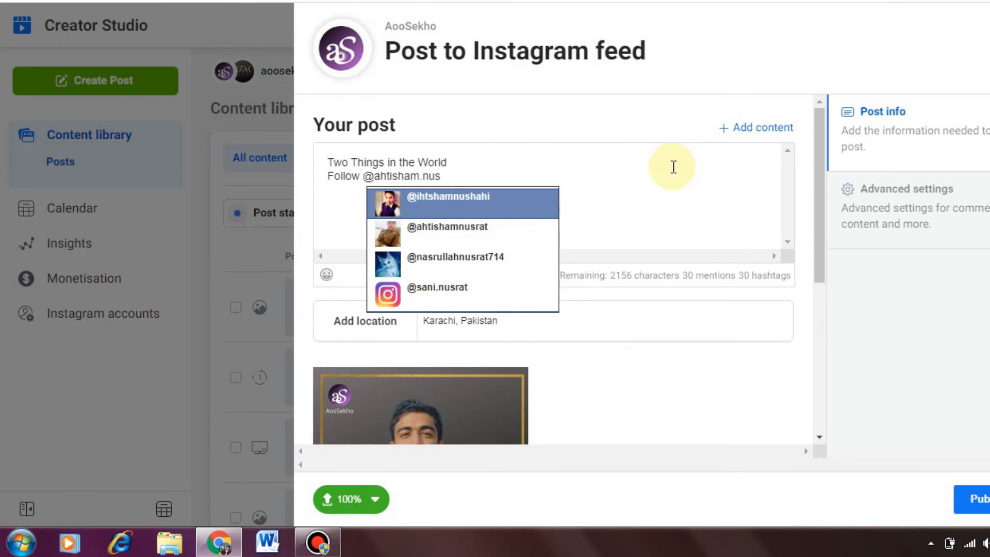
{"action": "type", "text": "t"}
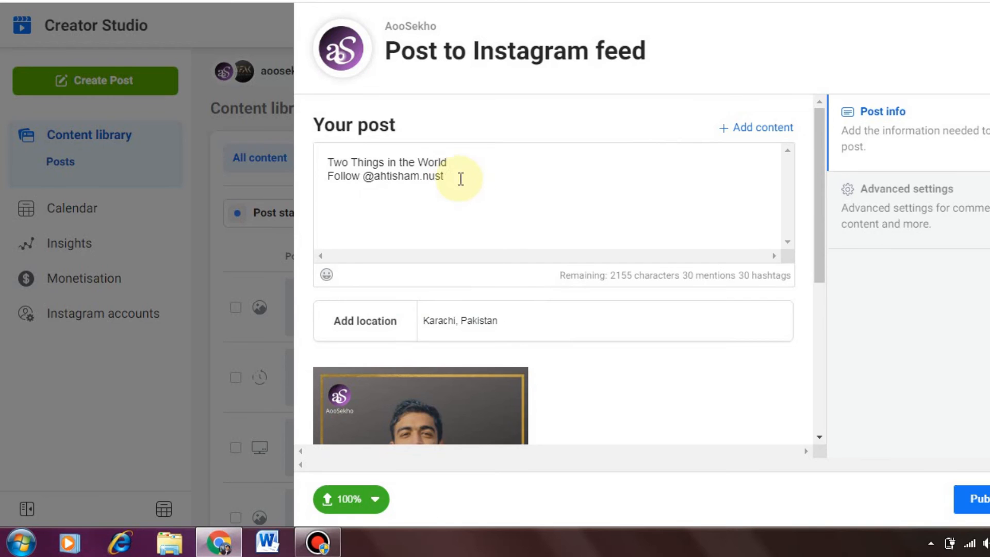
{"action": "key", "text": "Return"}
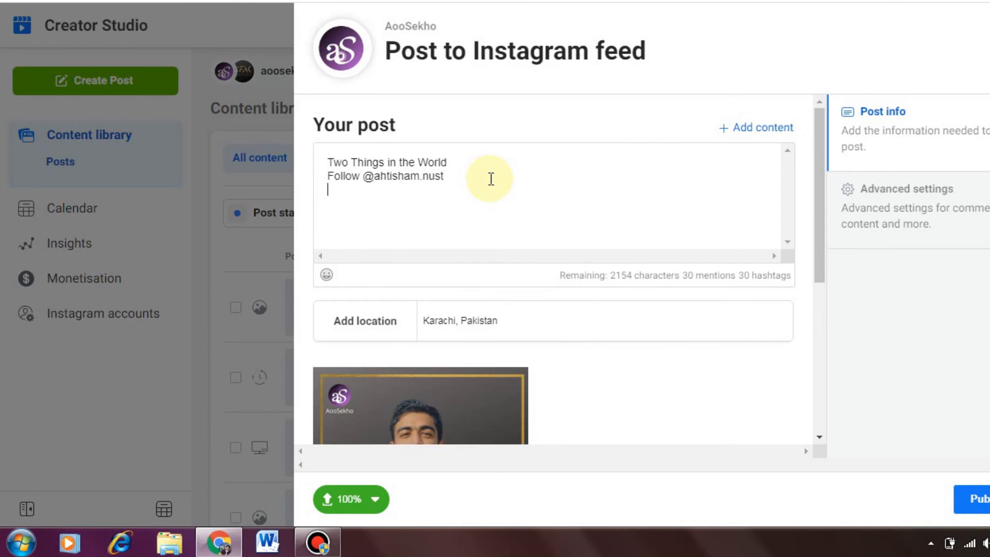
Step: Add three spacer lines below the mention in the caption, each holding a single dot
{"action": "type", "text": "."}
{"action": "key", "text": "Return"}
{"action": "type", "text": "."}
{"action": "key", "text": "Return"}
{"action": "type", "text": "."}
{"action": "key", "text": "Return"}
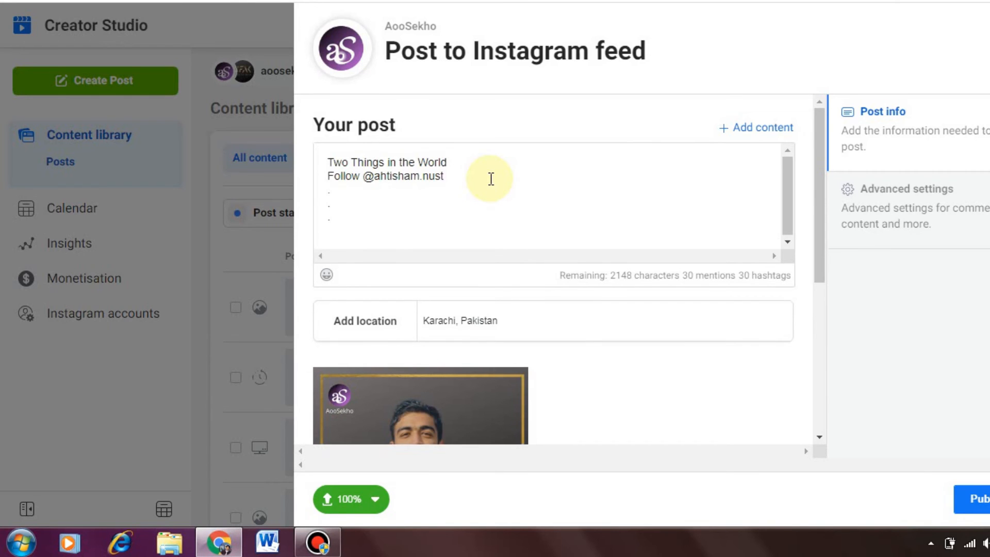
Step: End the caption with the hashtag #motivantion on the line below the dots
{"action": "type", "text": "#motivayt"}
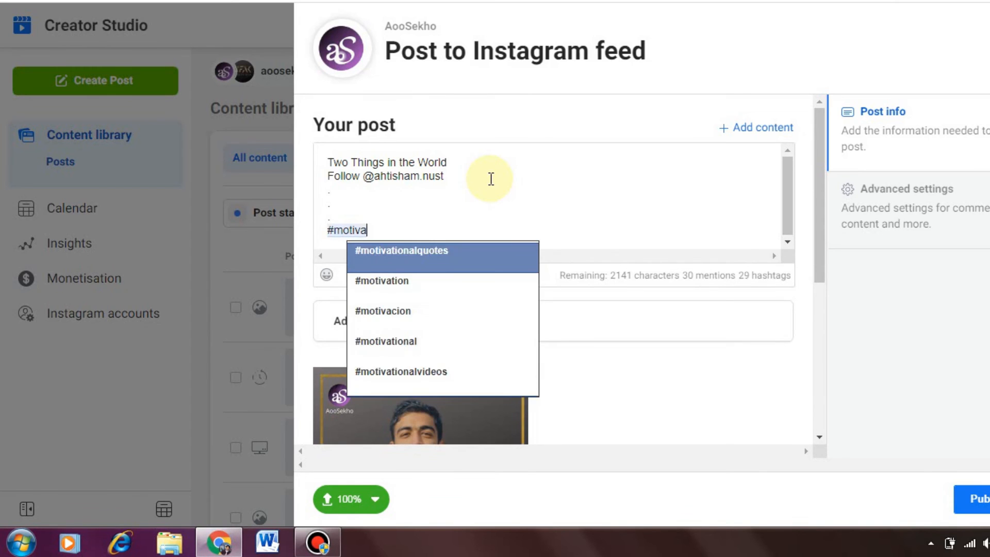
{"action": "key", "text": "BackSpace"}
{"action": "key", "text": "BackSpace"}
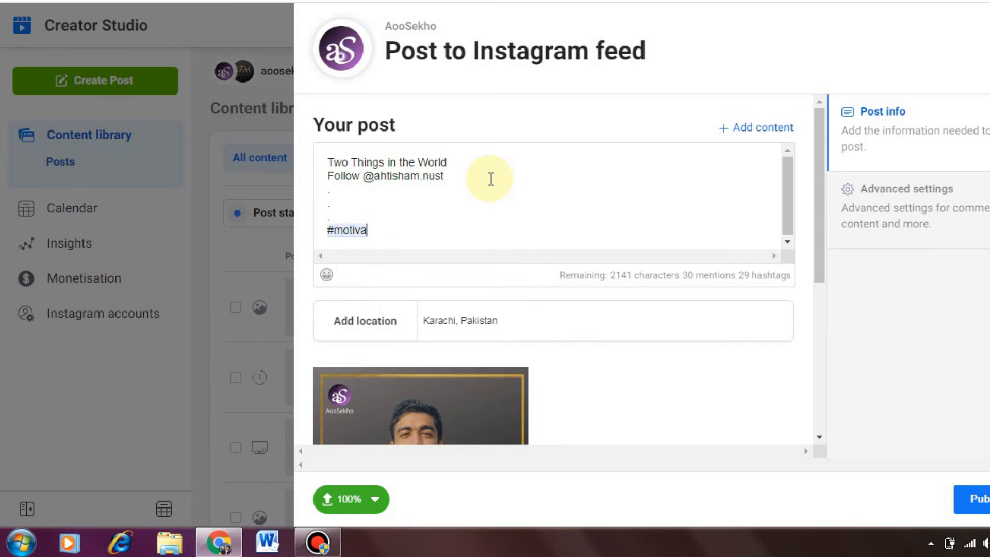
{"action": "type", "text": "ntion"}
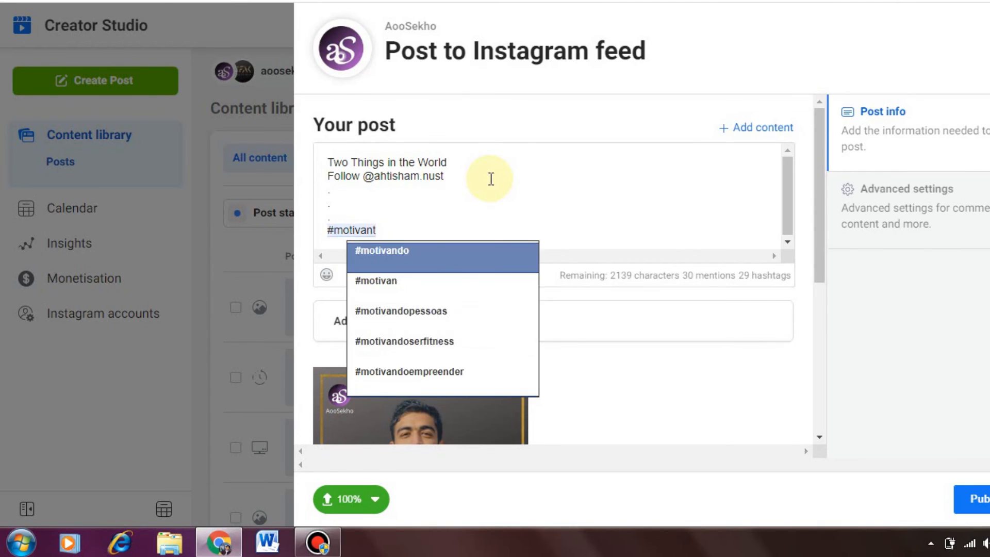
{"action": "type", "text": " #"}
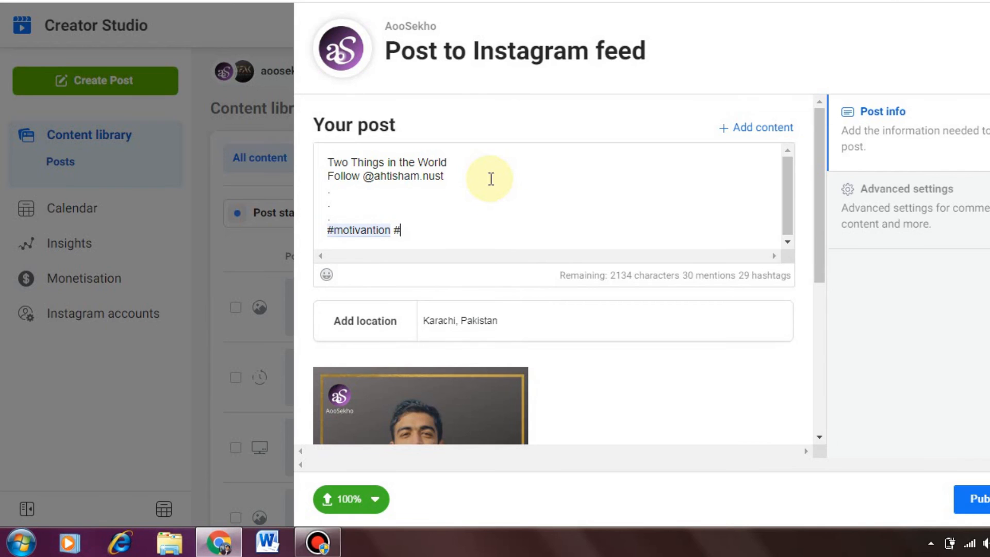
{"action": "key", "text": "BackSpace"}
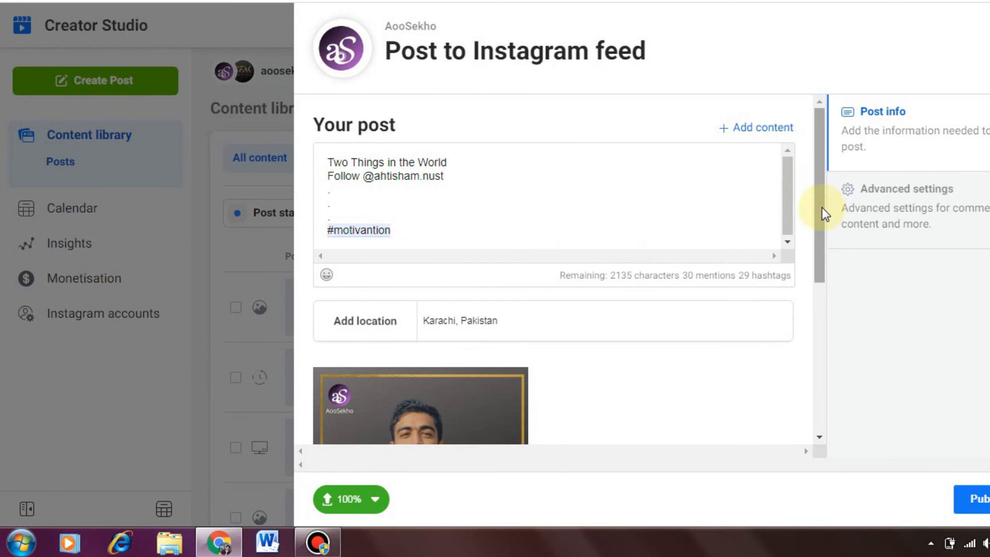
Step: Schedule the feed post for 20/8/2021 at 11:57 instead of publishing it immediately
{"action": "left_click_drag", "start_coordinate": [821, 207], "coordinate": [815, 416]}
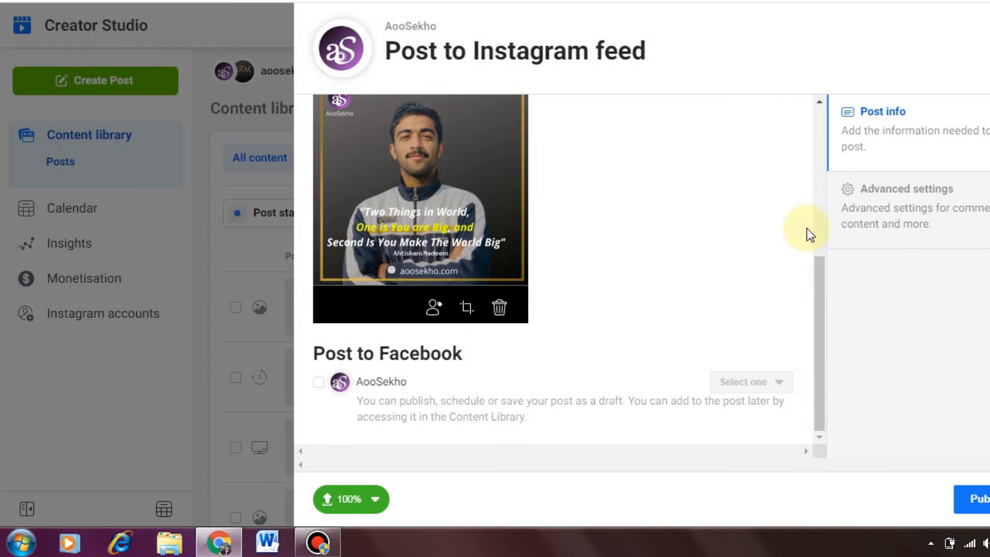
{"action": "left_click", "coordinate": [818, 239]}
{"action": "left_click_drag", "start_coordinate": [818, 239], "coordinate": [814, 490]}
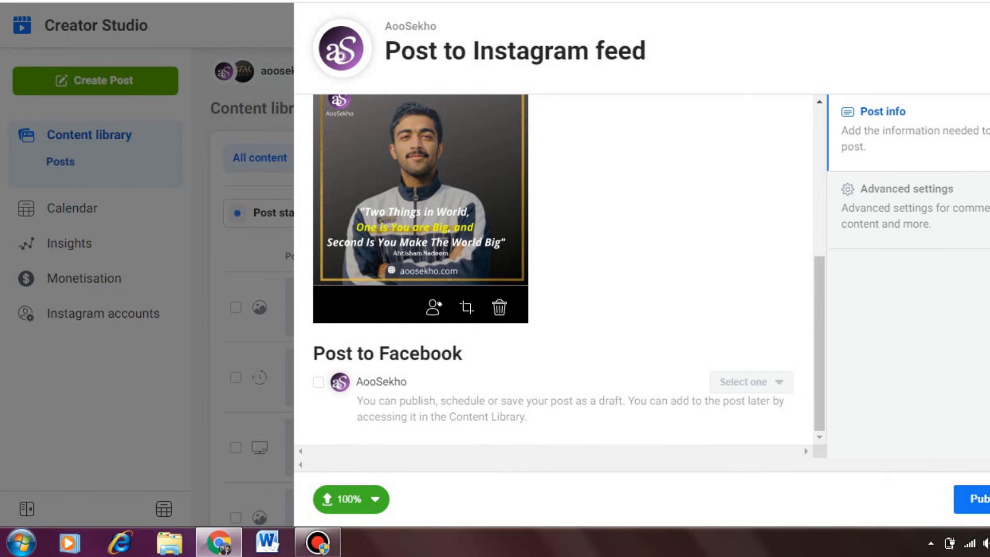
{"action": "left_click", "coordinate": [979, 498]}
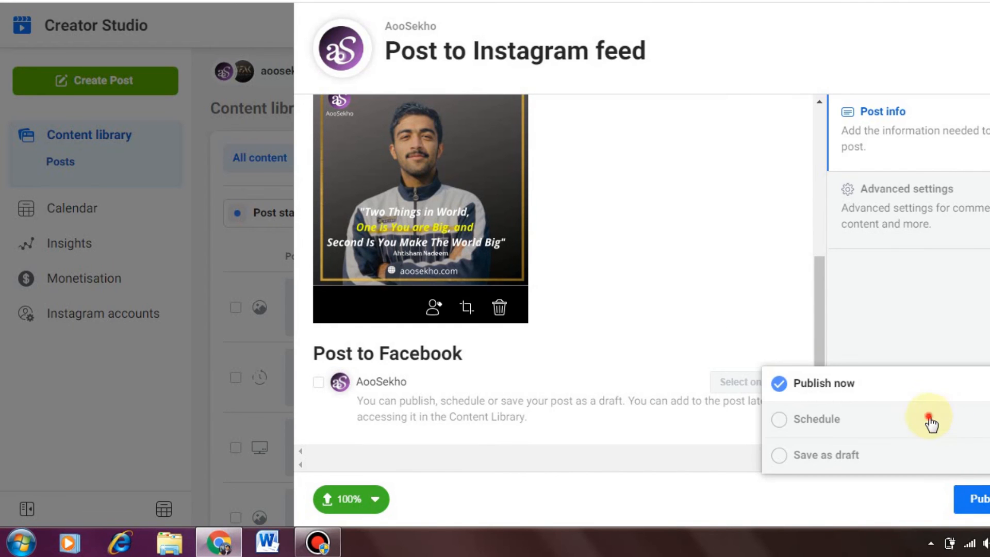
{"action": "left_click", "coordinate": [931, 418]}
{"action": "left_click", "coordinate": [846, 396]}
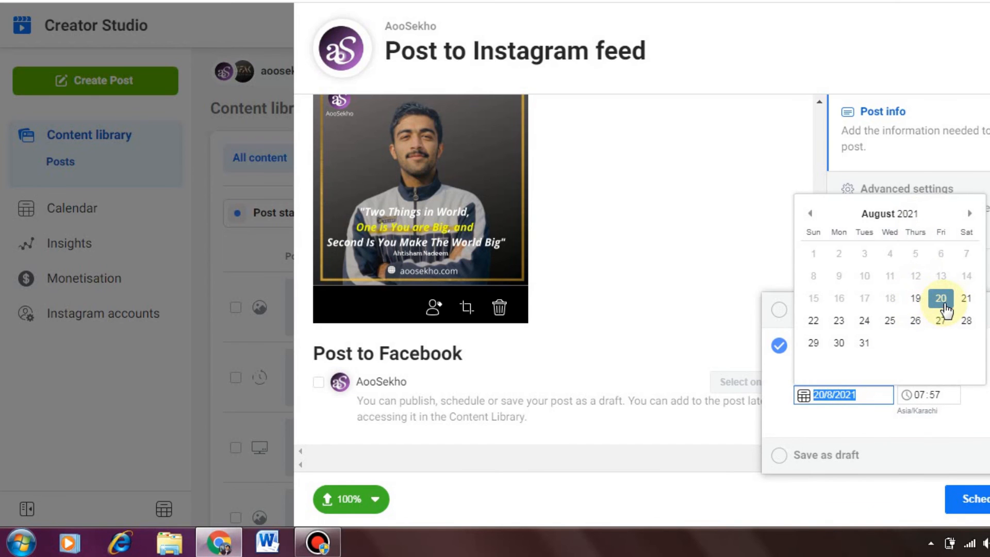
{"action": "left_click", "coordinate": [918, 396]}
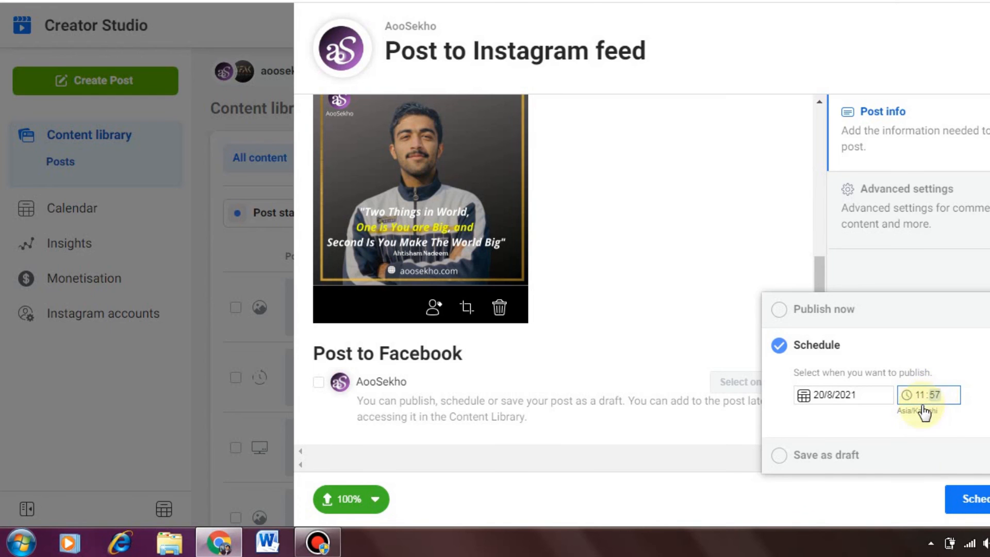
{"action": "left_click", "coordinate": [974, 499]}
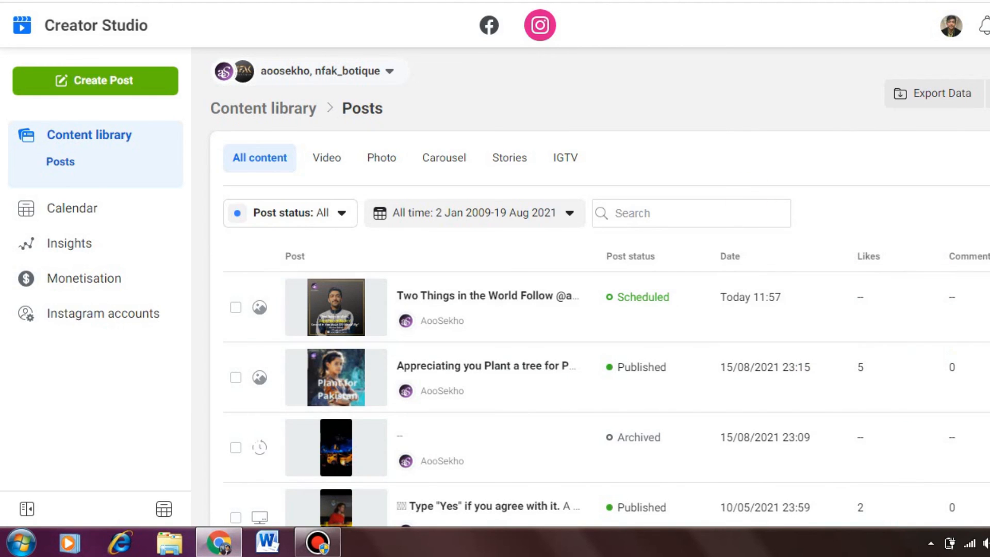
{"action": "scroll", "coordinate": [606, 399], "scroll_direction": "down", "scroll_amount": 10}
{"action": "scroll", "coordinate": [606, 399], "scroll_direction": "up", "scroll_amount": 10}
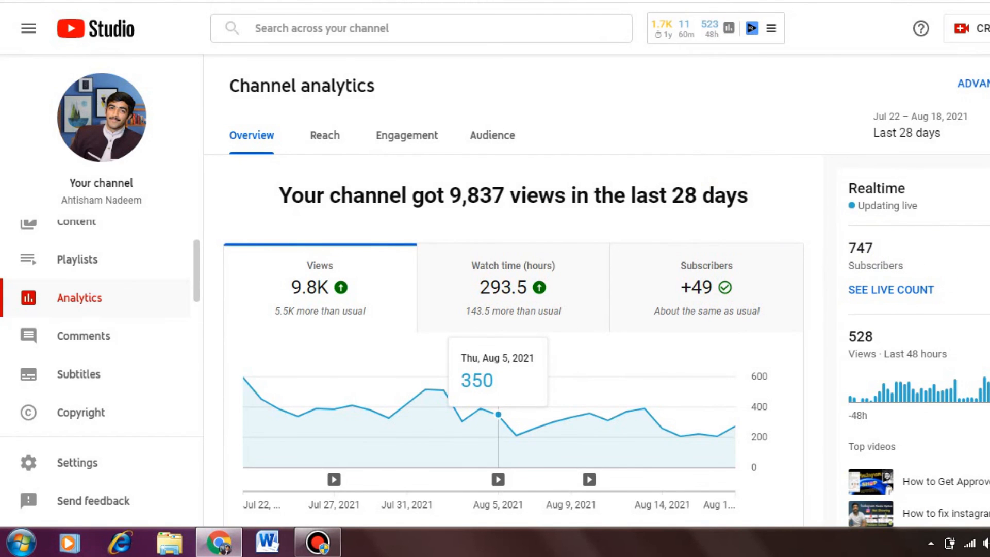
Step: Switch to YouTube Studio and open the signed-in account's own channel page
{"action": "left_click", "coordinate": [985, 29]}
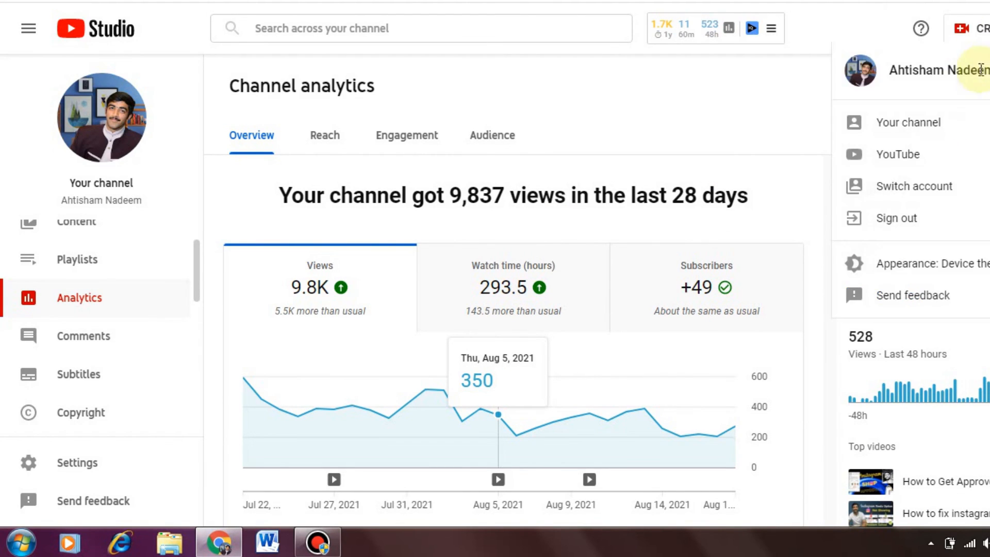
{"action": "left_click", "coordinate": [950, 133]}
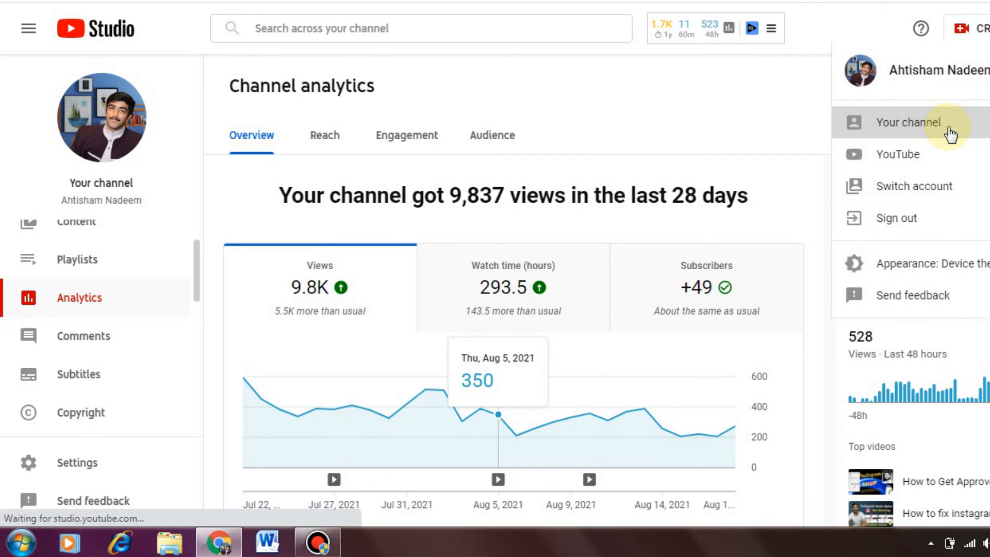